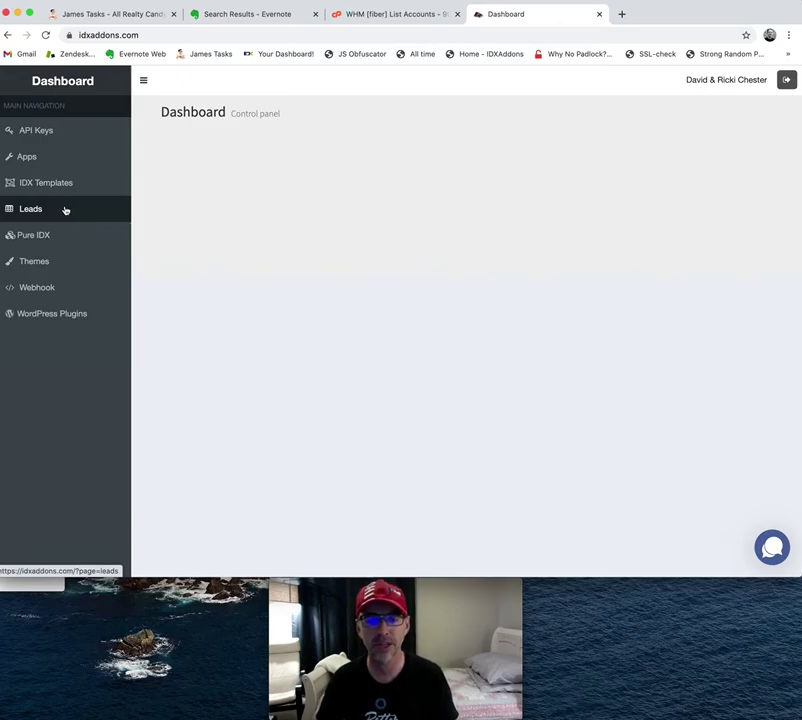
Step: Go from the Dashboard to the Leads page listing 77 leads
click(65, 210)
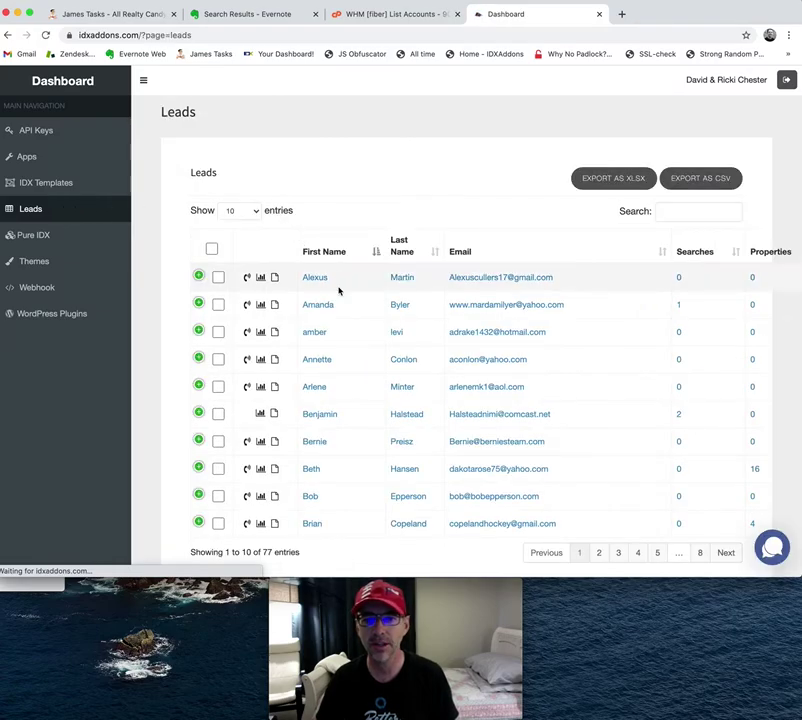
Step: Scroll past Shared Searches and Autoverify to the Text Alerts daily and hourly SMS plans
scroll(338, 285, down, 2)
scroll(339, 290, down, 5)
scroll(339, 290, down, 5)
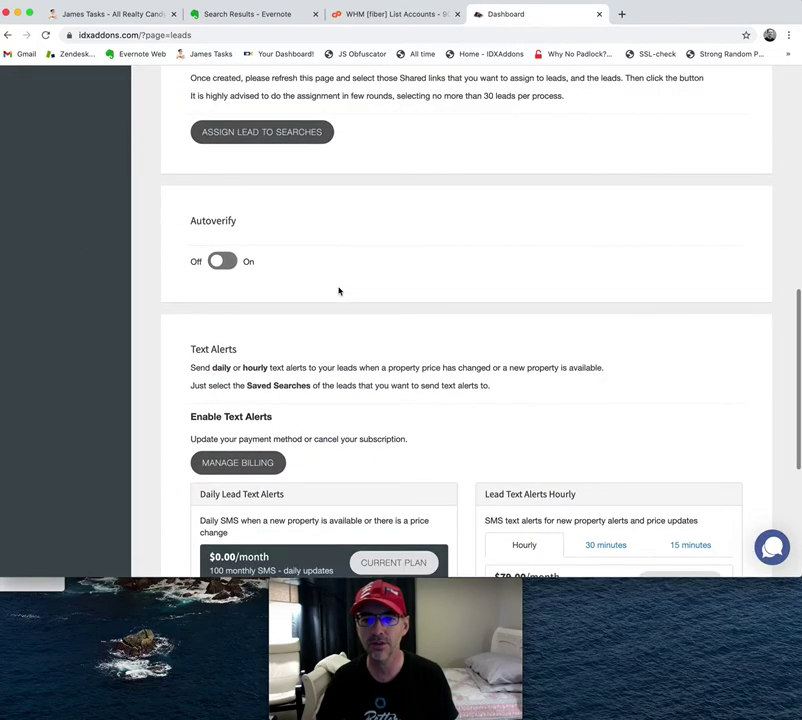
scroll(339, 290, down, 2)
scroll(339, 290, down, 2)
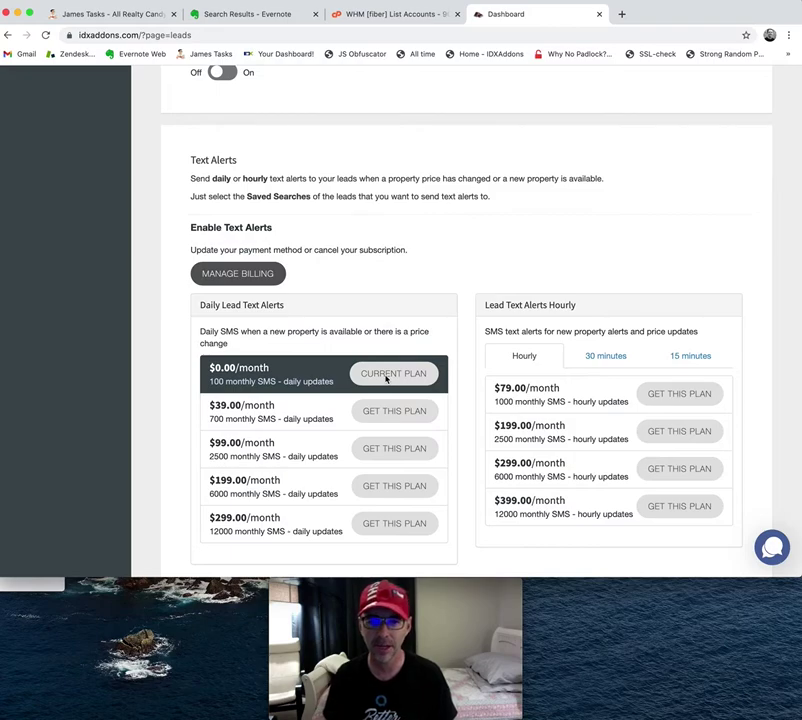
scroll(386, 378, down, 1)
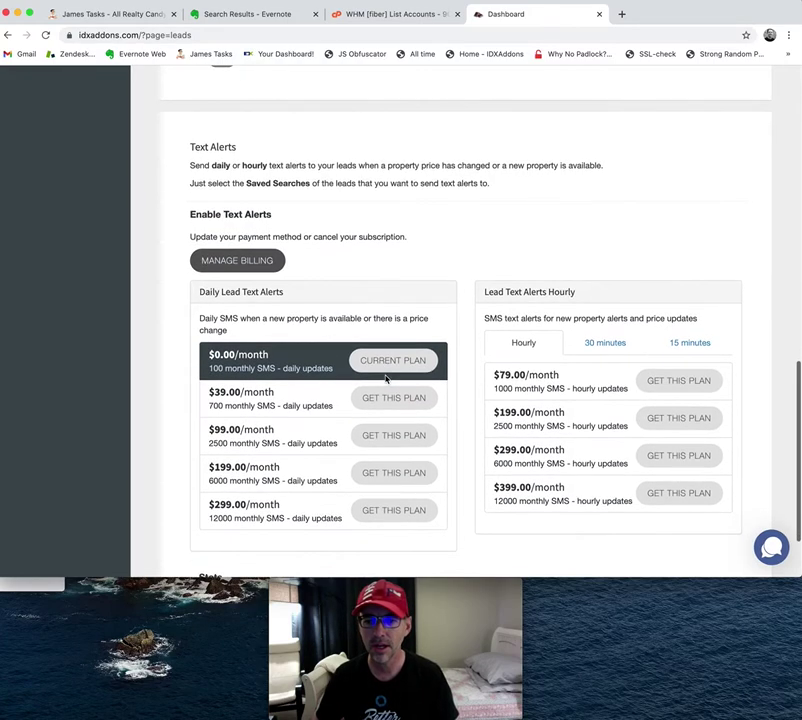
Step: Scroll to Stats and briefly highlight the 10 SMS sent in October 2020
scroll(386, 378, down, 3)
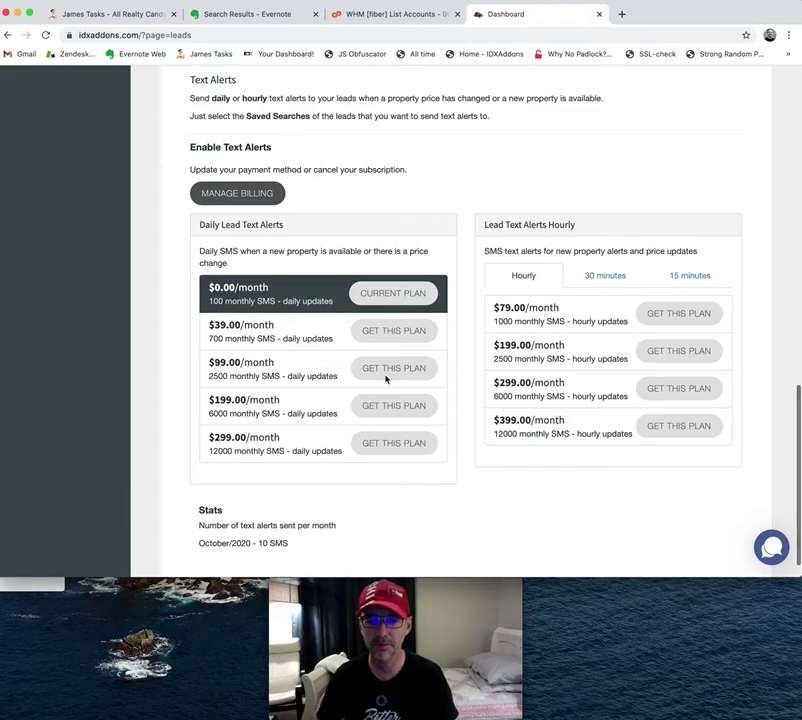
scroll(386, 378, down, 1)
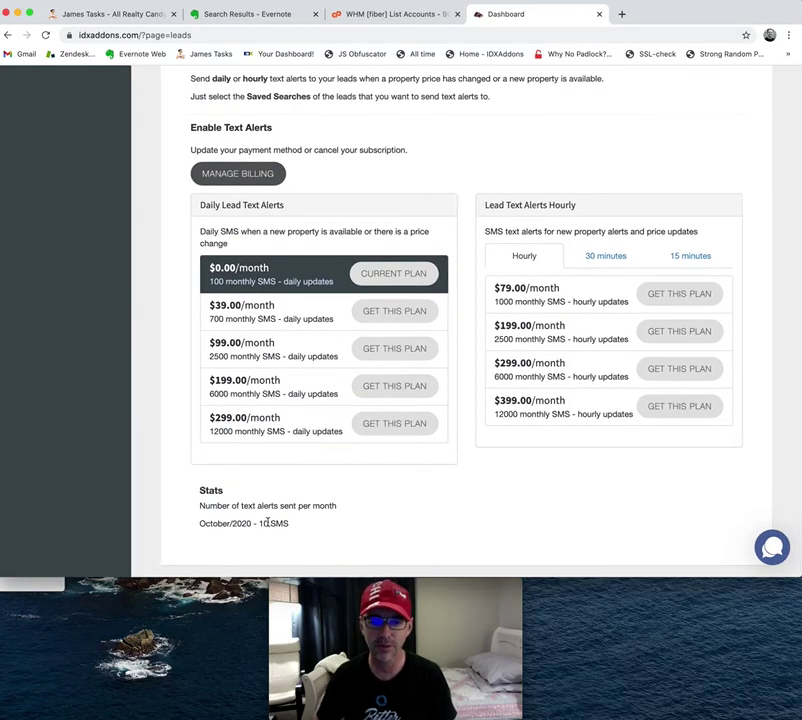
drag(259, 523, 324, 524)
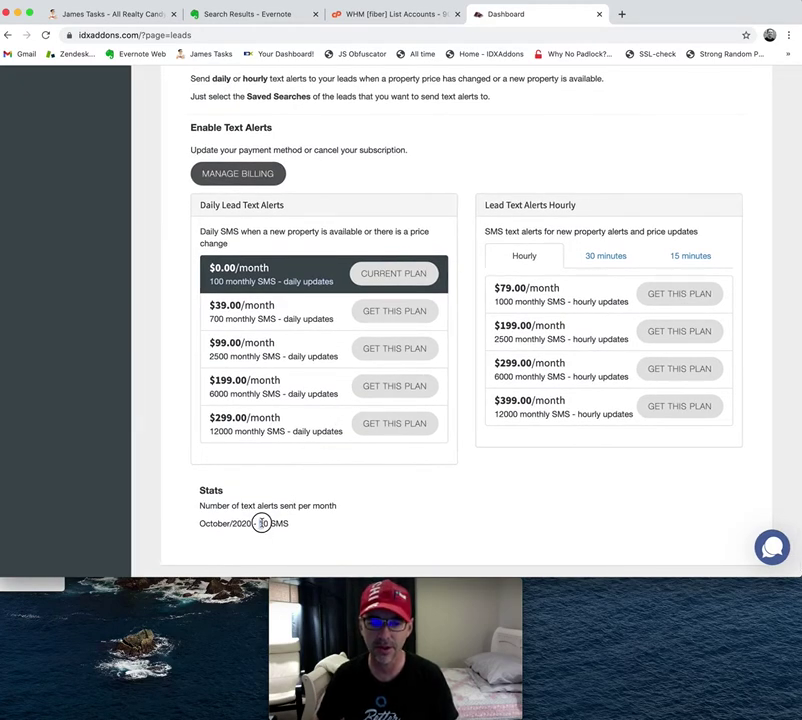
click(324, 524)
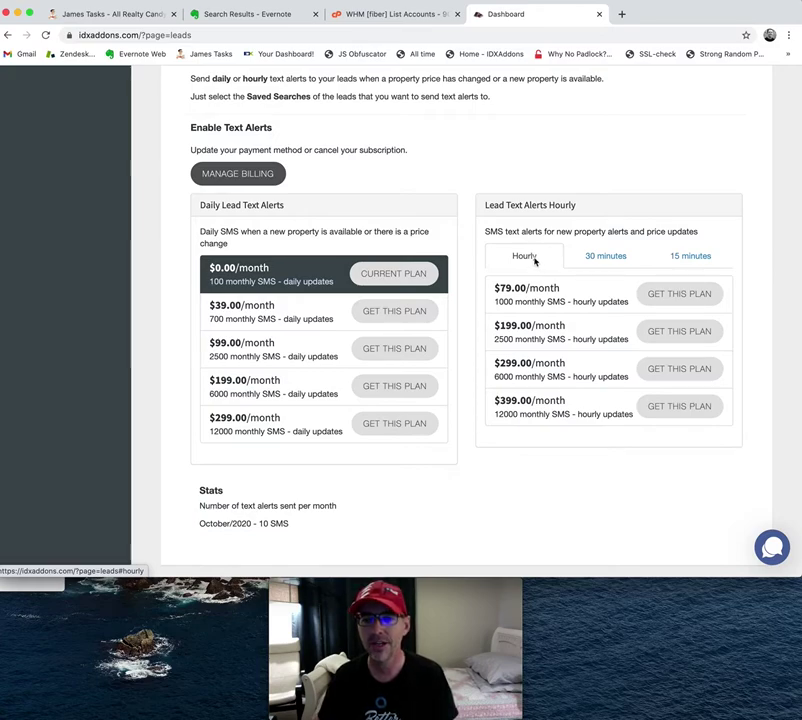
click(598, 262)
Step: Compare hourly, 30-minute and 15-minute text alert prices, ending on the 15-minute tiers ($105–$529)
click(654, 260)
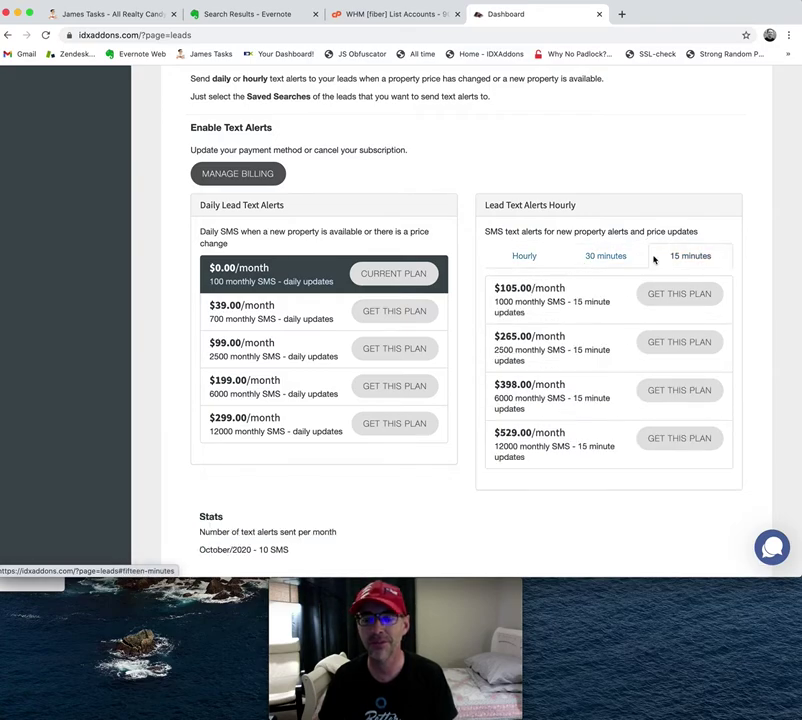
click(576, 264)
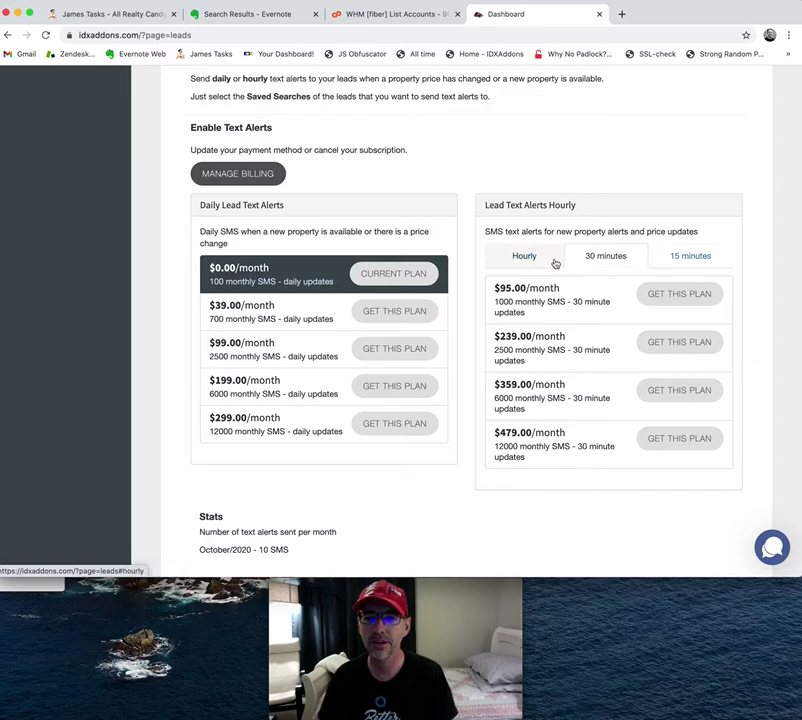
click(550, 262)
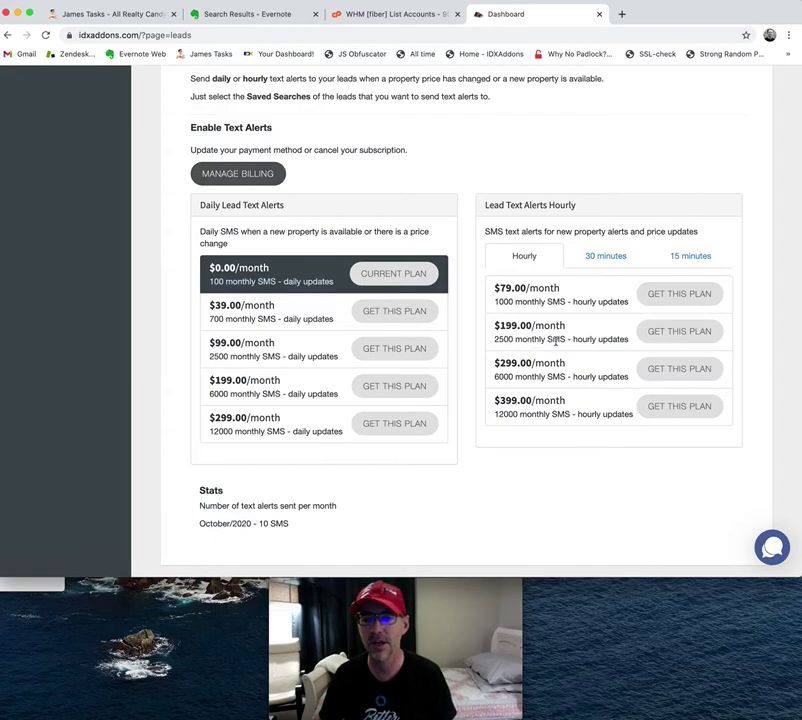
click(573, 258)
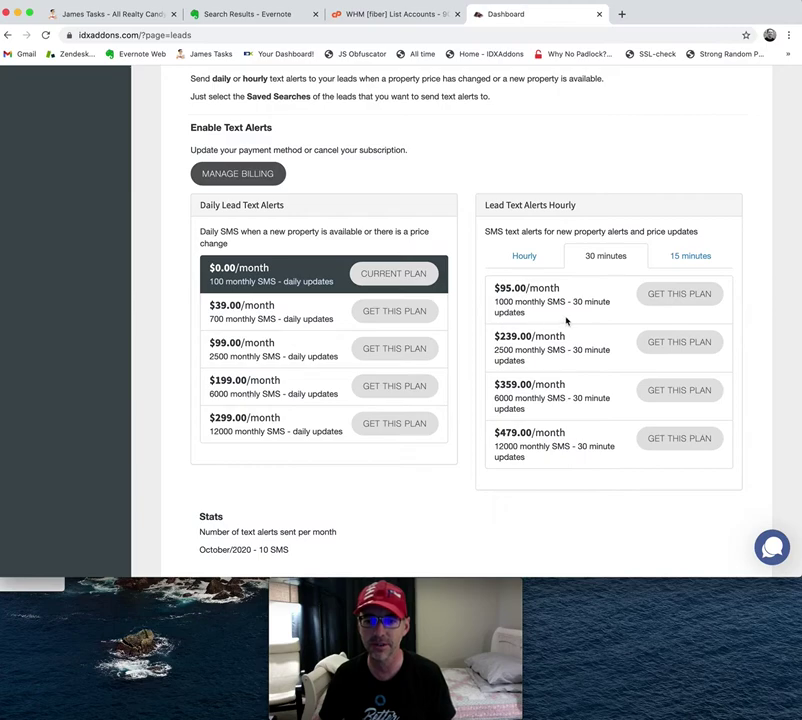
click(658, 259)
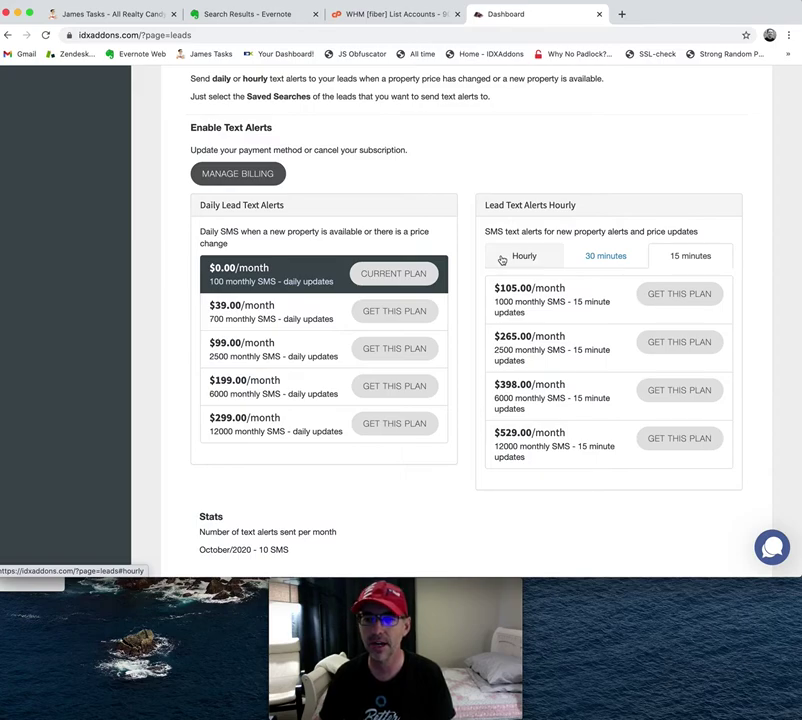
Step: Return to the hourly text-alert tiers ($79–$399 monthly)
click(502, 260)
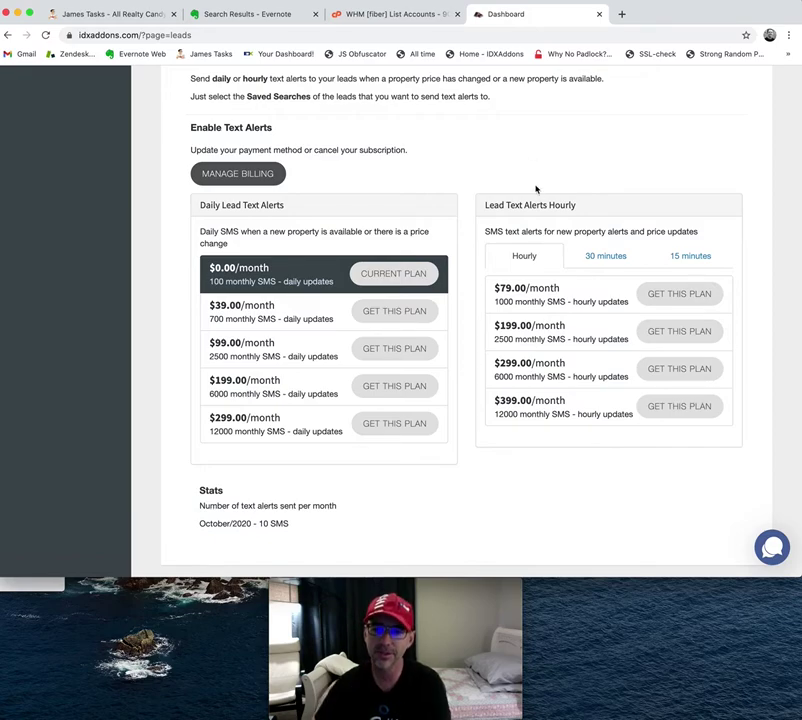
Step: Filter the leads by 'test' and open the second TextAlertsTest lead's saved searches
scroll(532, 149, up, 6)
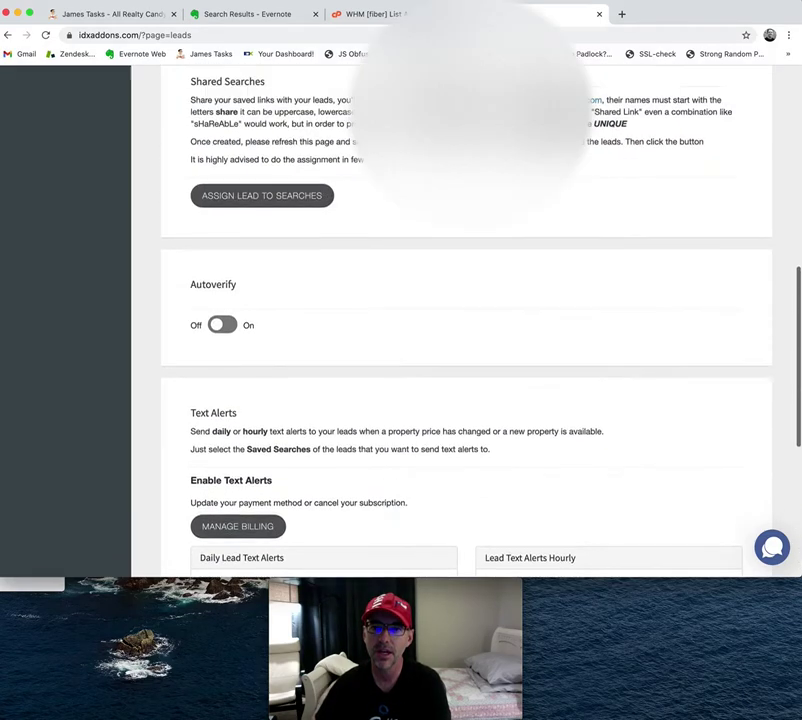
scroll(532, 149, up, 2)
scroll(532, 149, up, 2)
scroll(560, 136, up, 2)
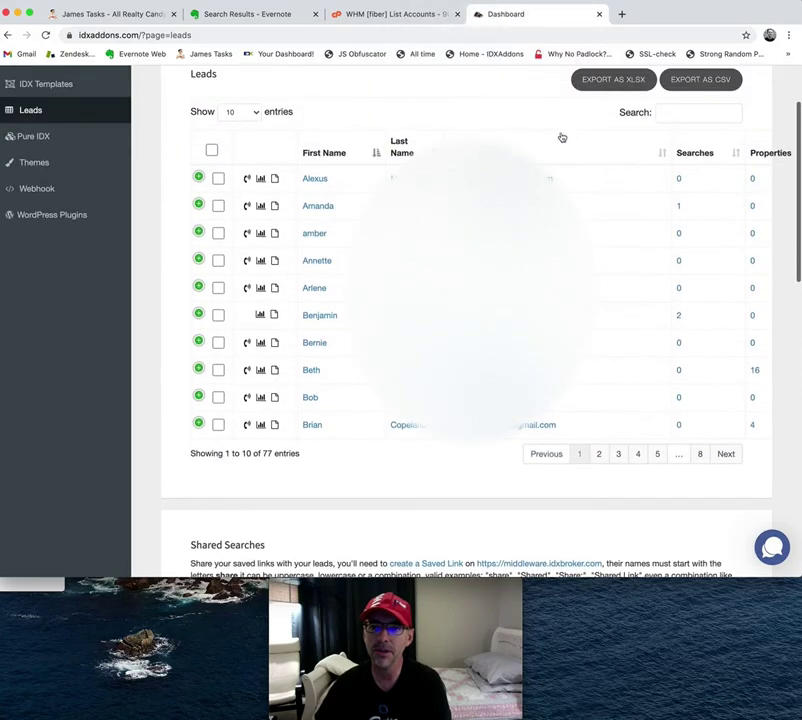
click(665, 112)
text(tes)
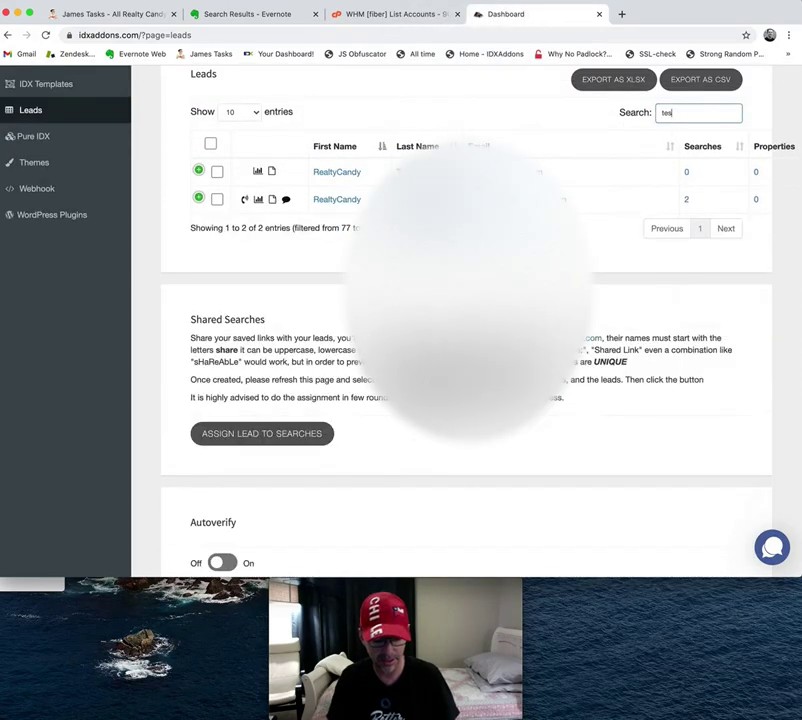
text(t)
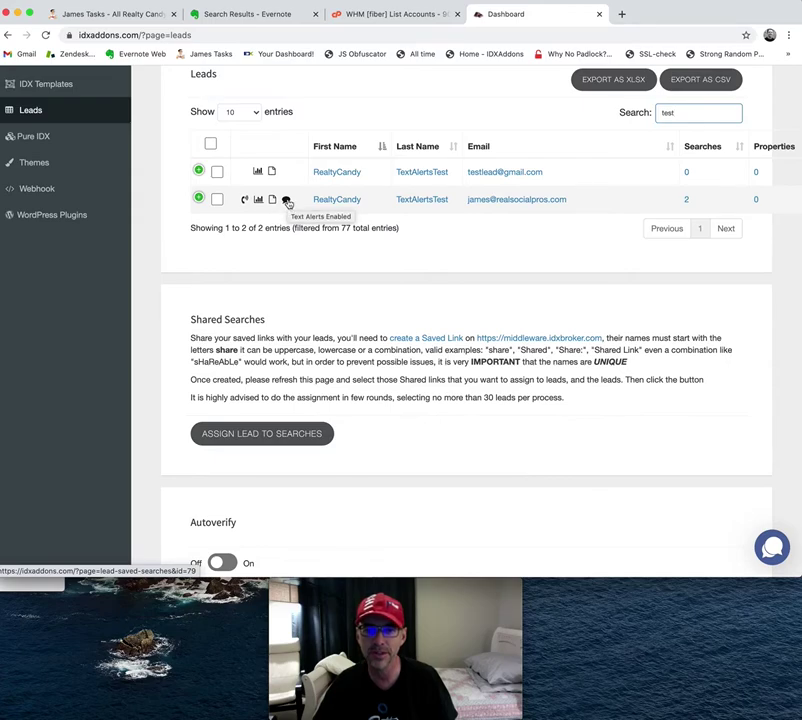
click(687, 203)
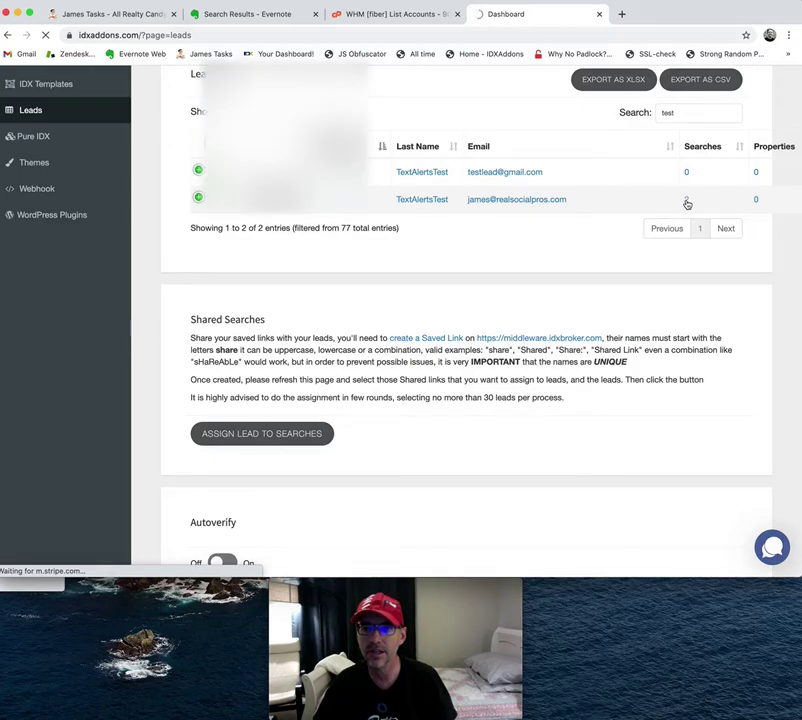
Step: On the lead's saved searches page, turn off text alerts for Aurora Homes for sale
click(686, 200)
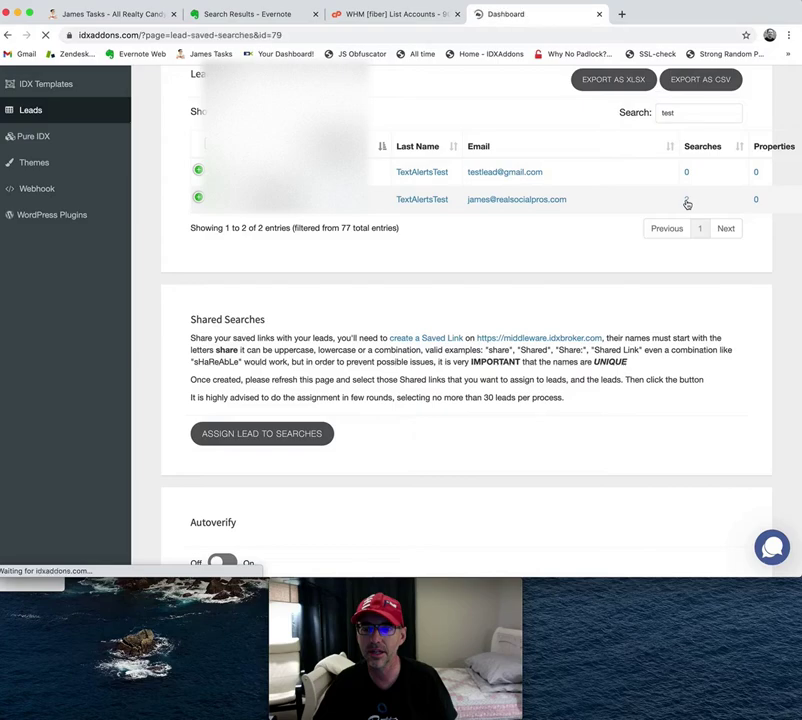
scroll(492, 284, down, 1)
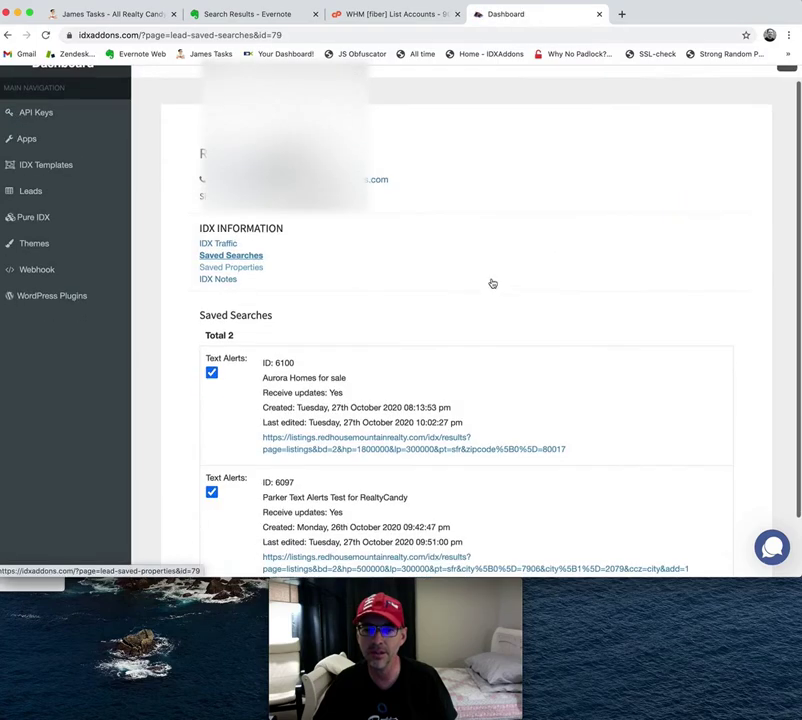
scroll(492, 284, down, 2)
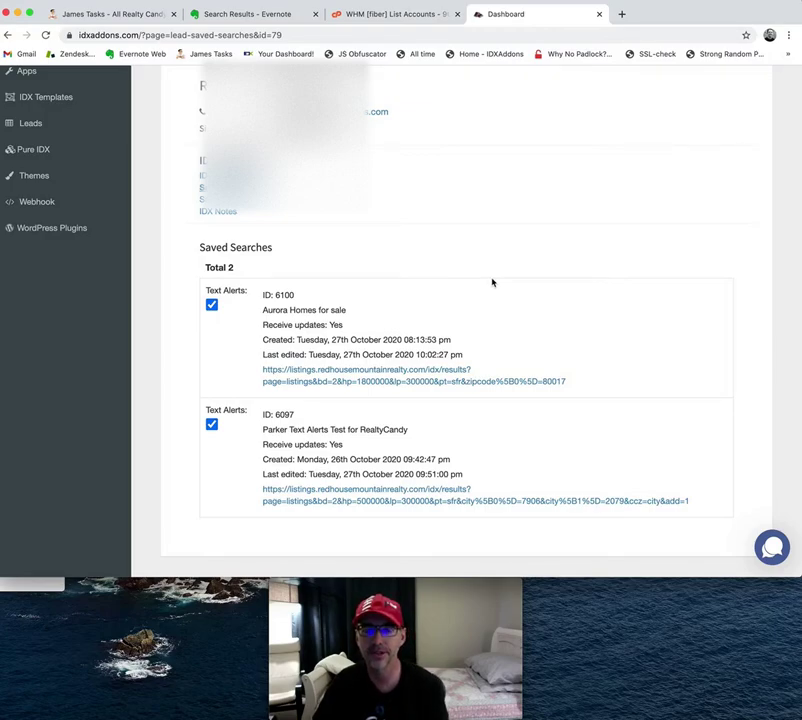
click(211, 305)
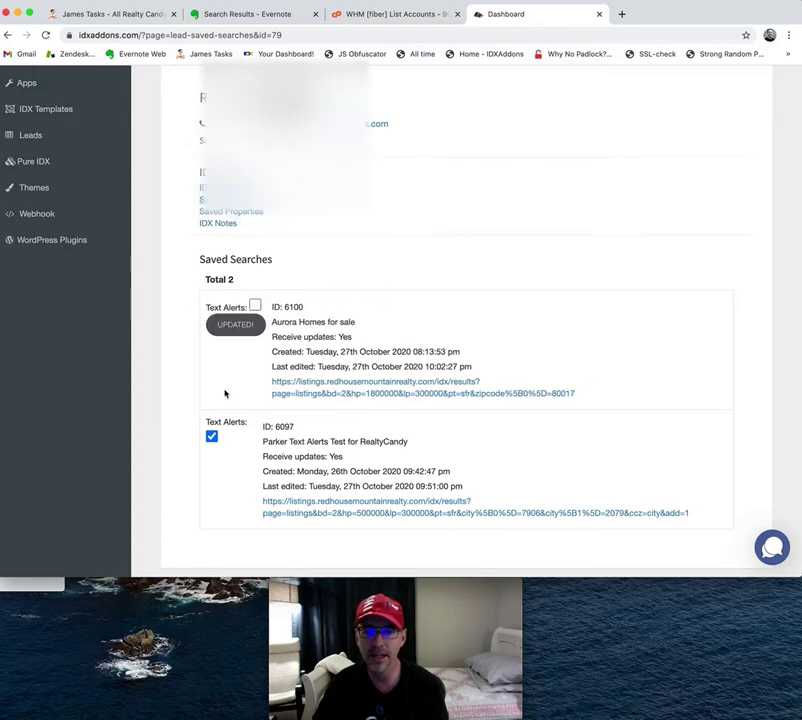
Step: Open the Aurora search's results link in a new tab
scroll(224, 388, down, 1)
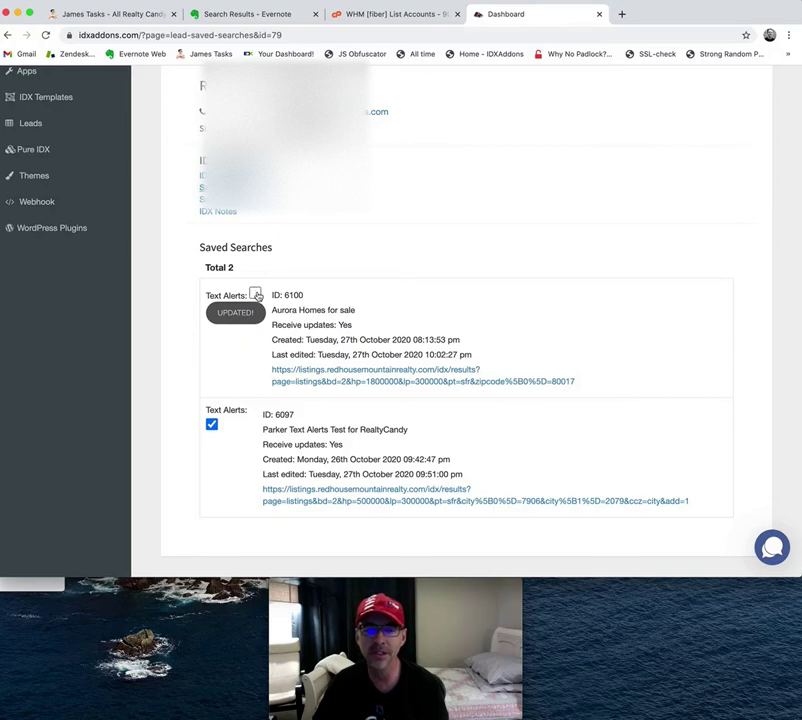
right_click(389, 387)
click(395, 387)
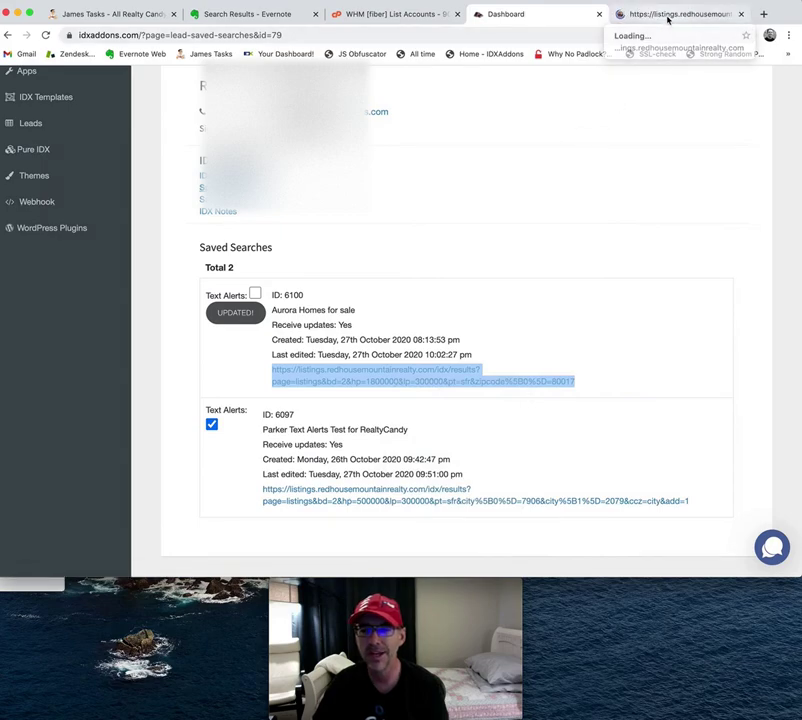
Step: View the Aurora search results and scroll through the 105 listings in ZIP 80017
click(668, 17)
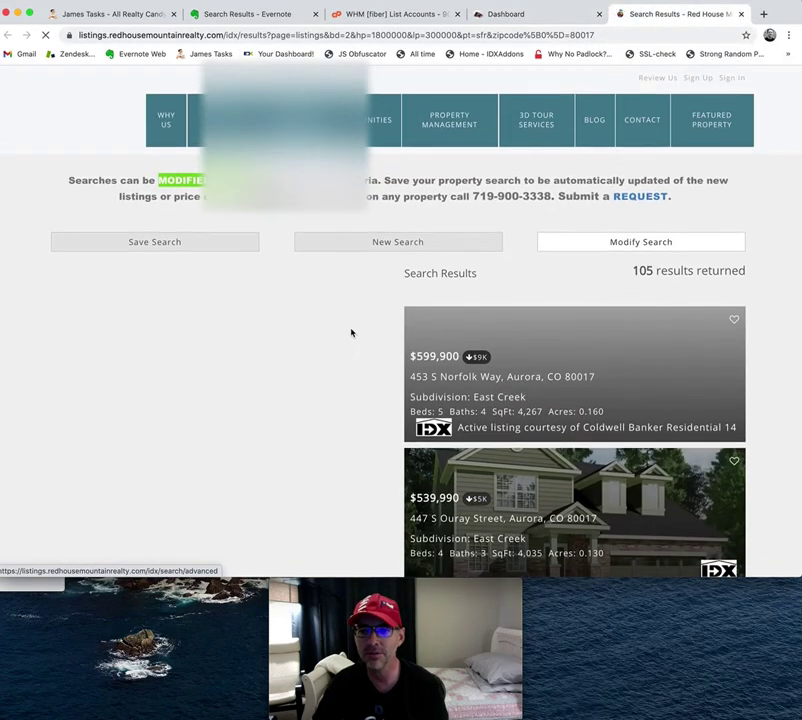
scroll(351, 333, down, 5)
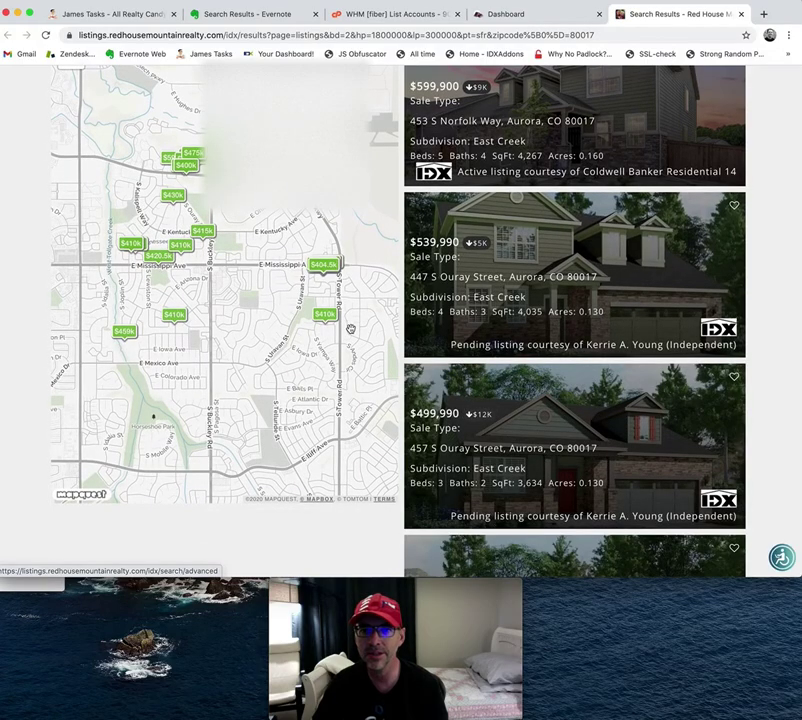
scroll(351, 329, down, 2)
scroll(351, 329, down, 3)
scroll(351, 329, down, 3)
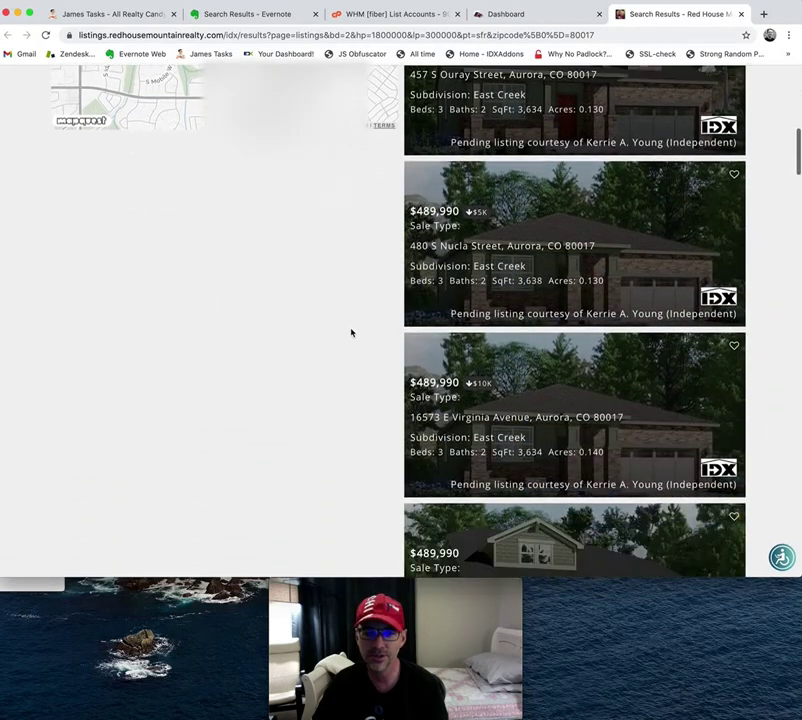
scroll(511, 138, down, 4)
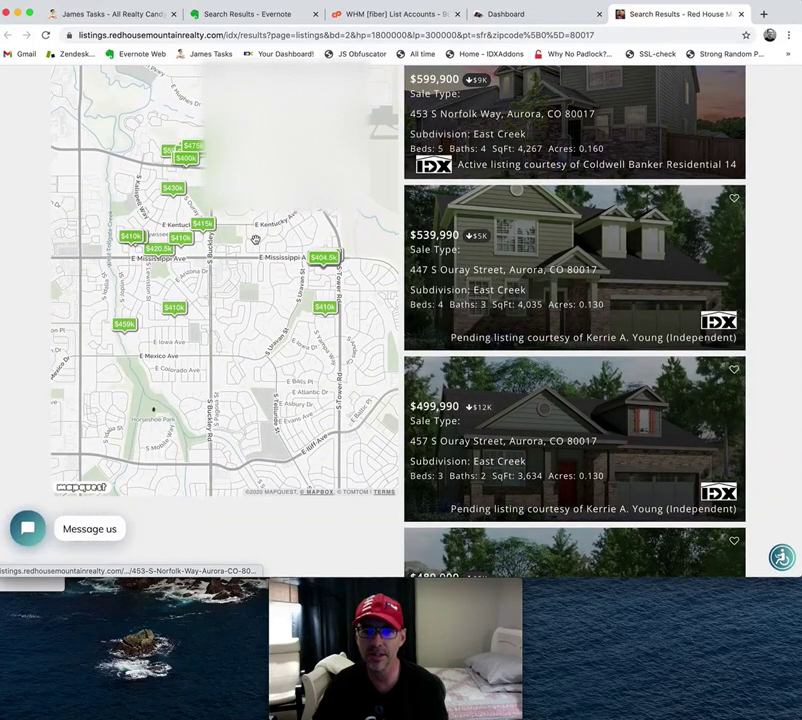
Step: Select the results page URL, review the listings and map, then go back to the saved searches page
click(610, 35)
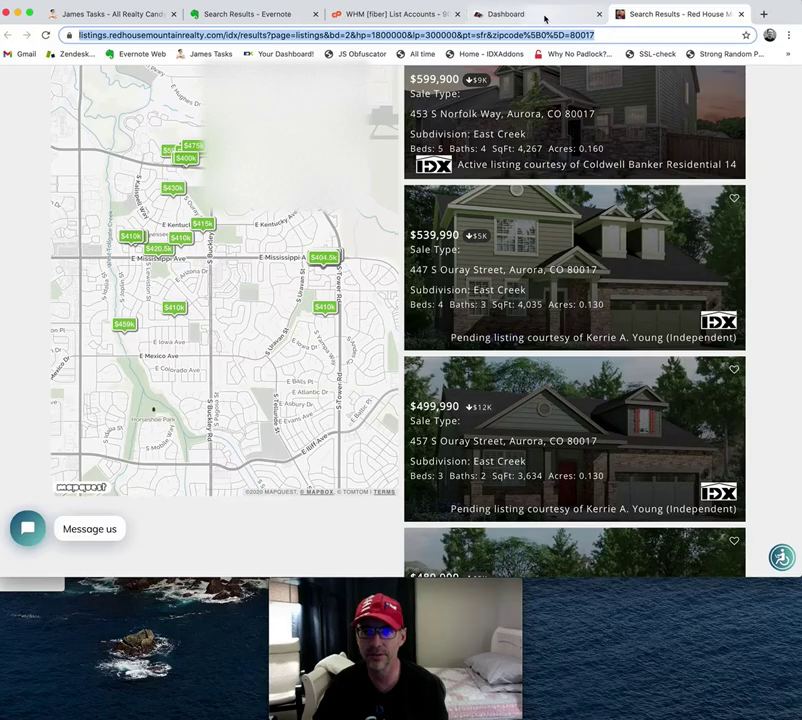
scroll(548, 193, down, 5)
scroll(548, 196, down, 1)
scroll(548, 196, down, 7)
scroll(549, 194, down, 4)
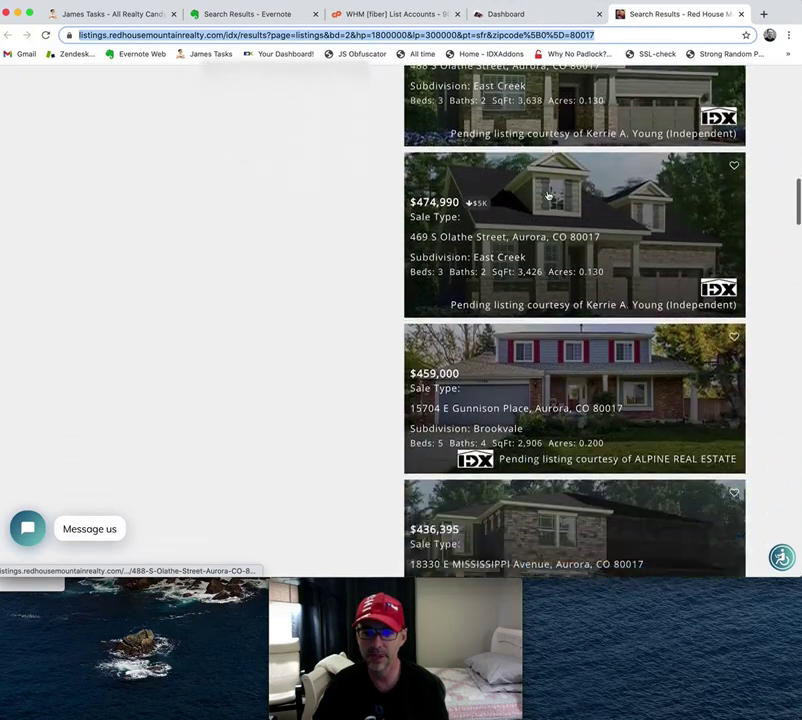
scroll(550, 193, down, 2)
scroll(550, 193, up, 10)
scroll(550, 193, up, 10)
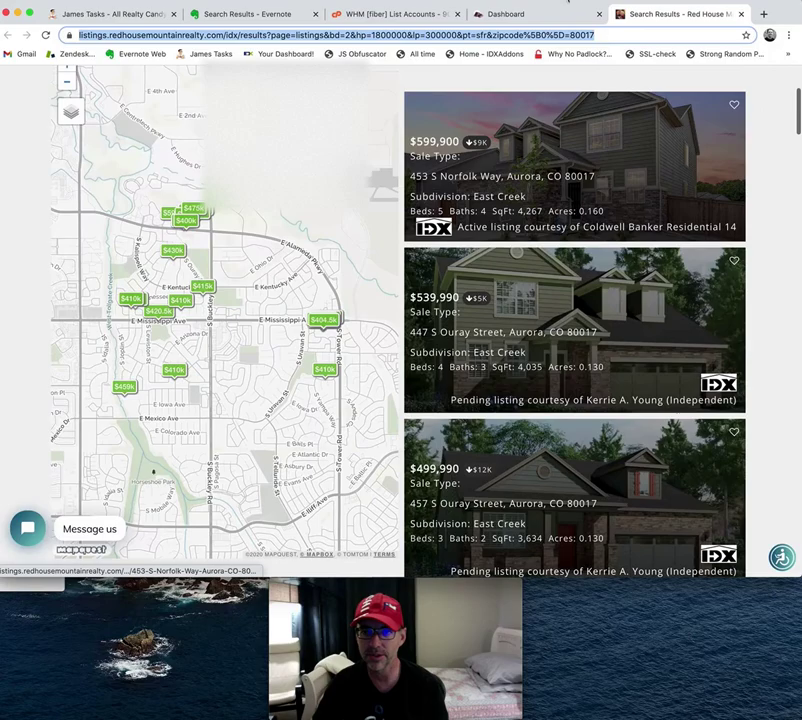
click(537, 14)
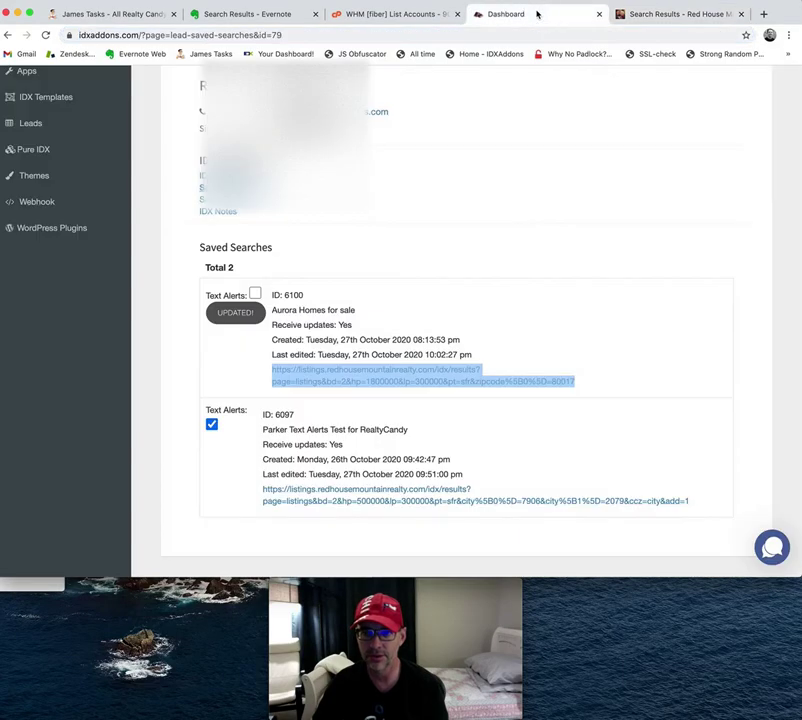
Step: Open the Parker Text Alerts Test search (ID 6097) results in a new tab and view them
click(375, 270)
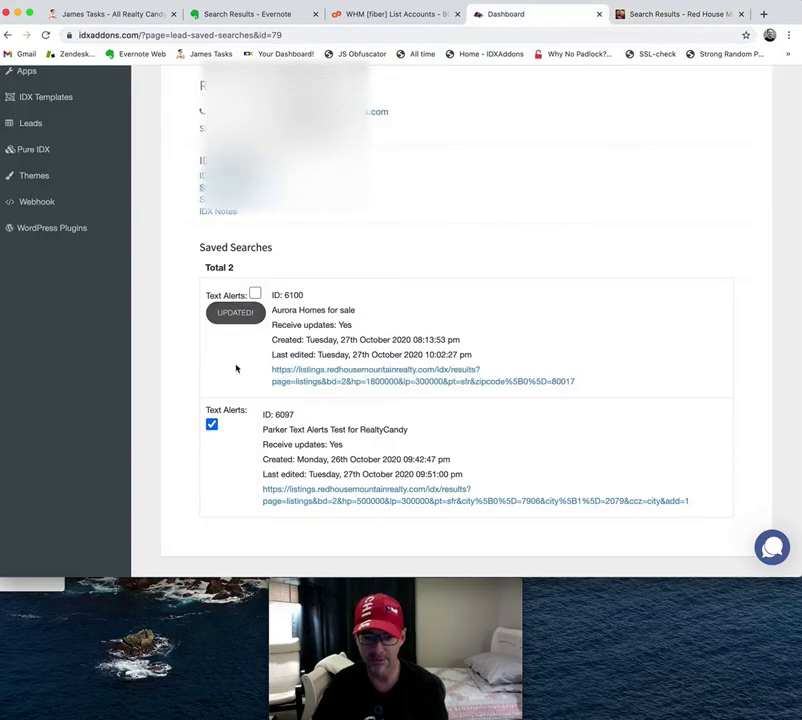
scroll(238, 373, down, 1)
scroll(288, 437, up, 1)
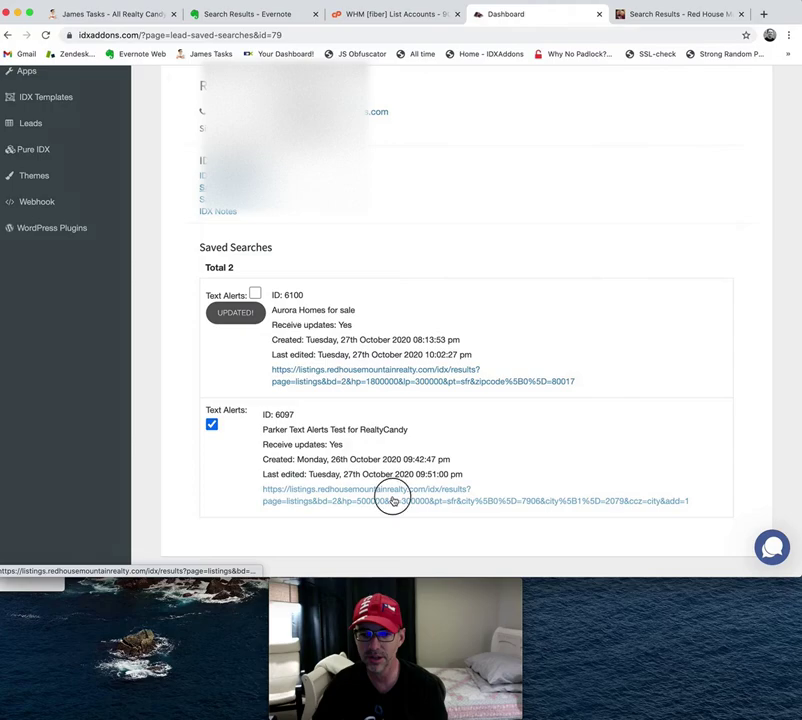
right_click(385, 496)
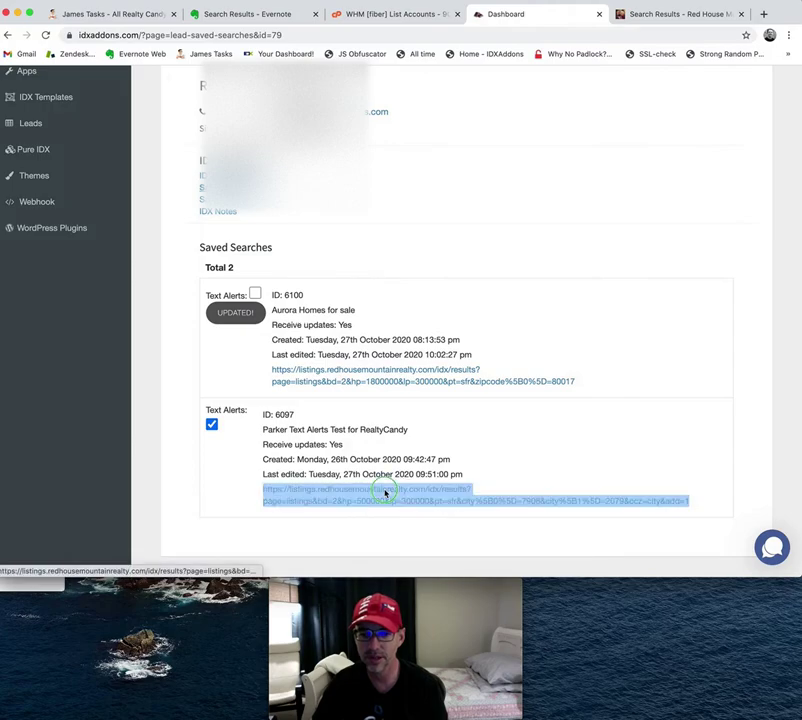
click(410, 494)
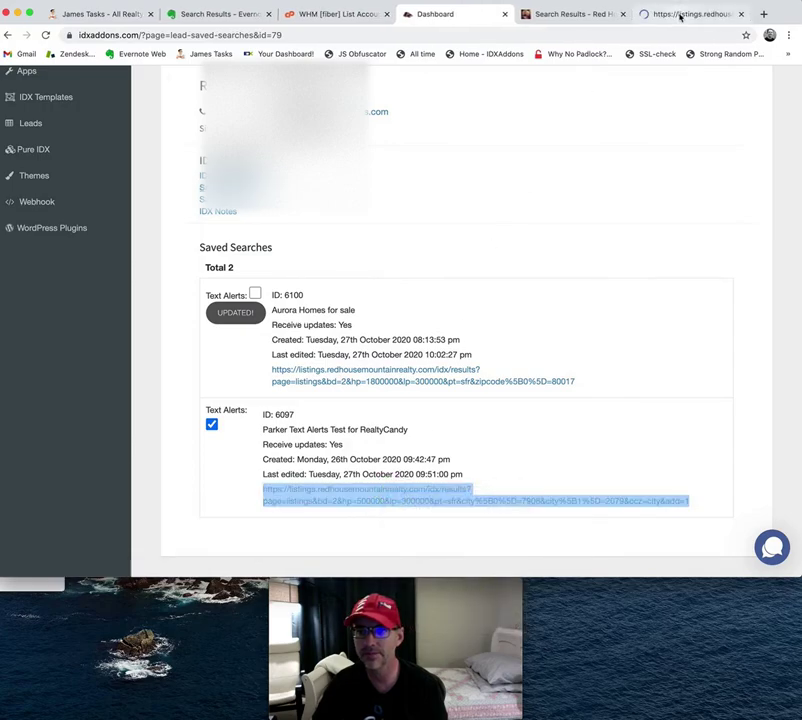
click(677, 14)
Step: Scroll through the Parker search's 28 listings and the map
scroll(332, 316, down, 5)
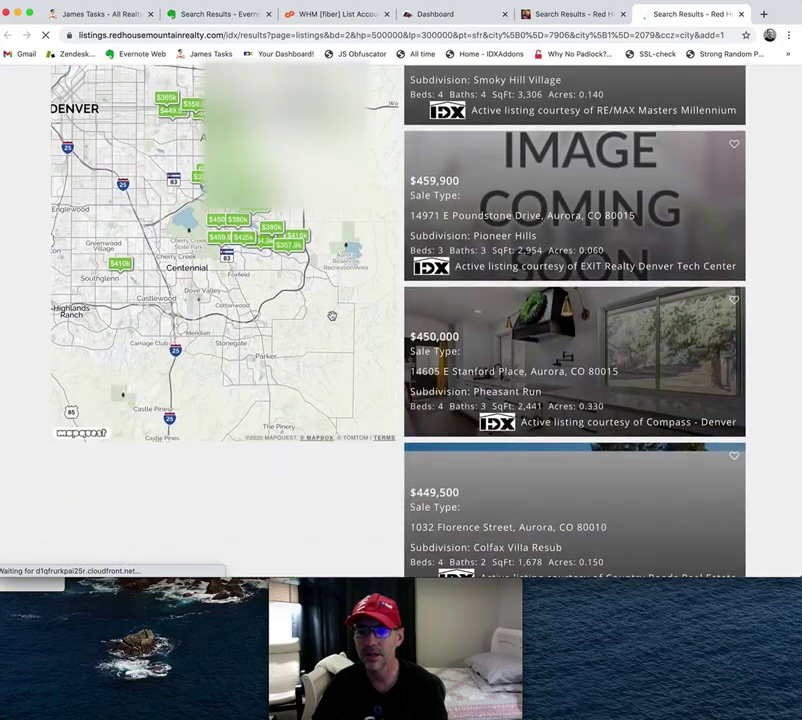
scroll(332, 316, down, 3)
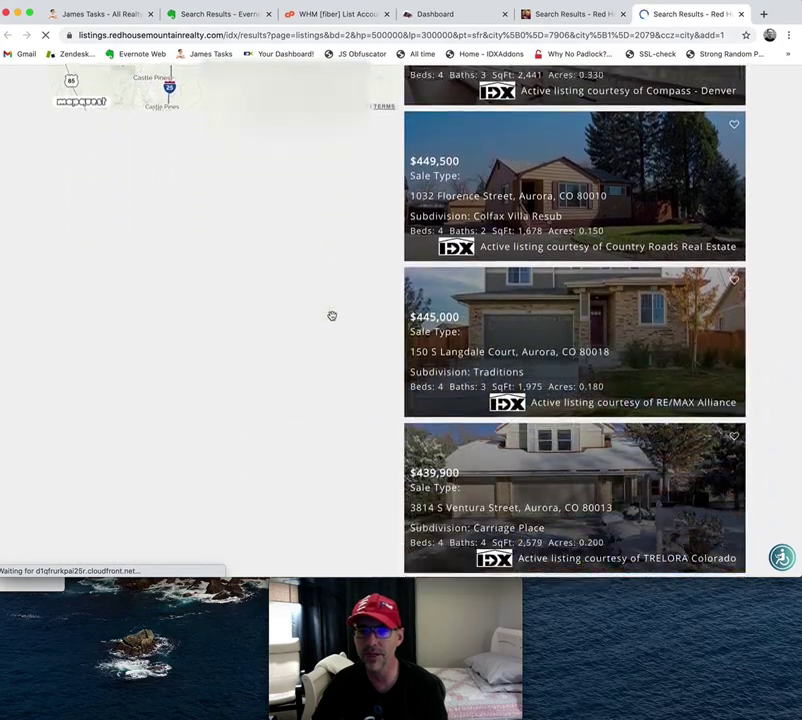
scroll(332, 316, down, 2)
scroll(332, 318, down, 6)
scroll(333, 320, down, 6)
scroll(333, 320, down, 3)
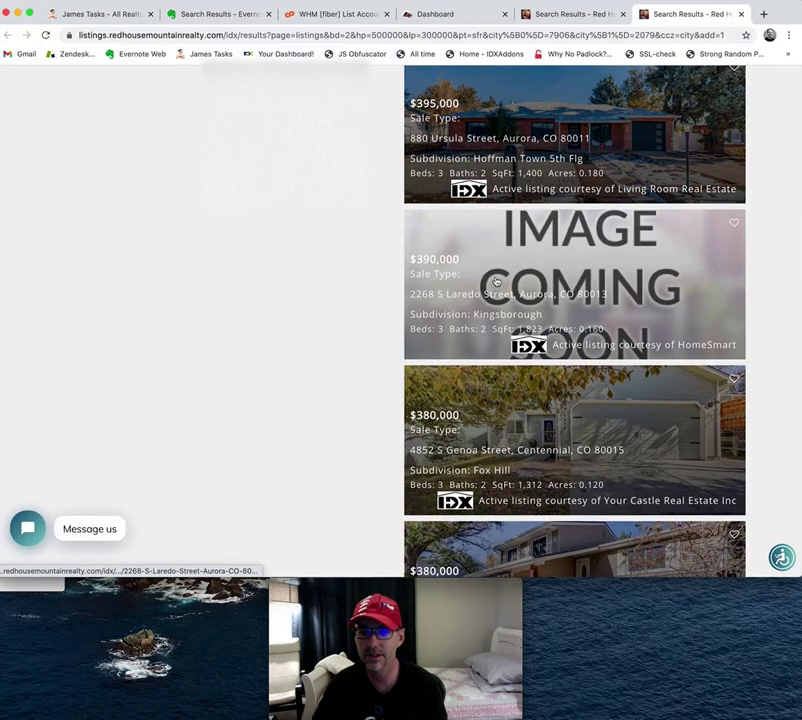
scroll(496, 282, up, 5)
scroll(496, 282, up, 8)
scroll(495, 300, up, 4)
scroll(495, 317, up, 5)
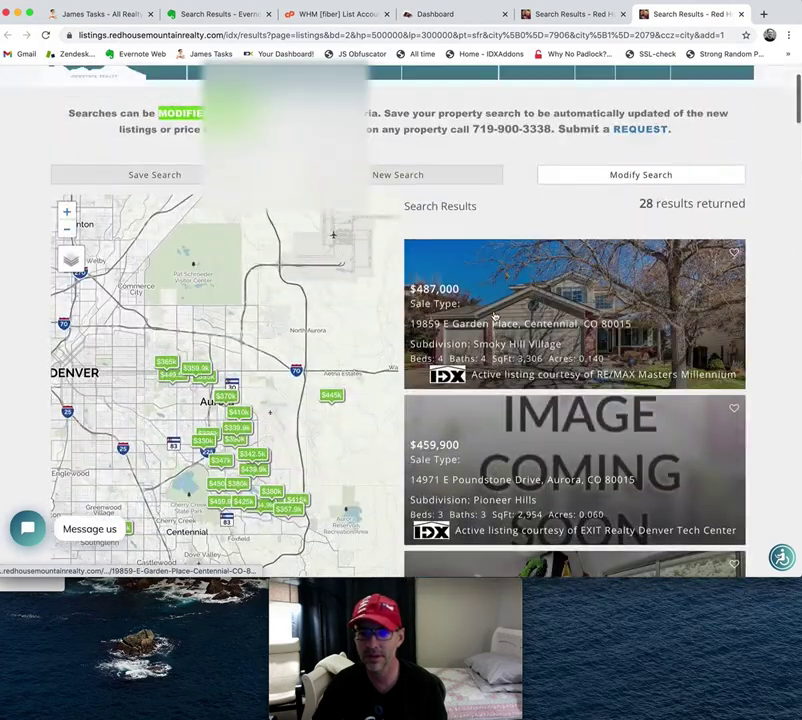
scroll(495, 316, down, 1)
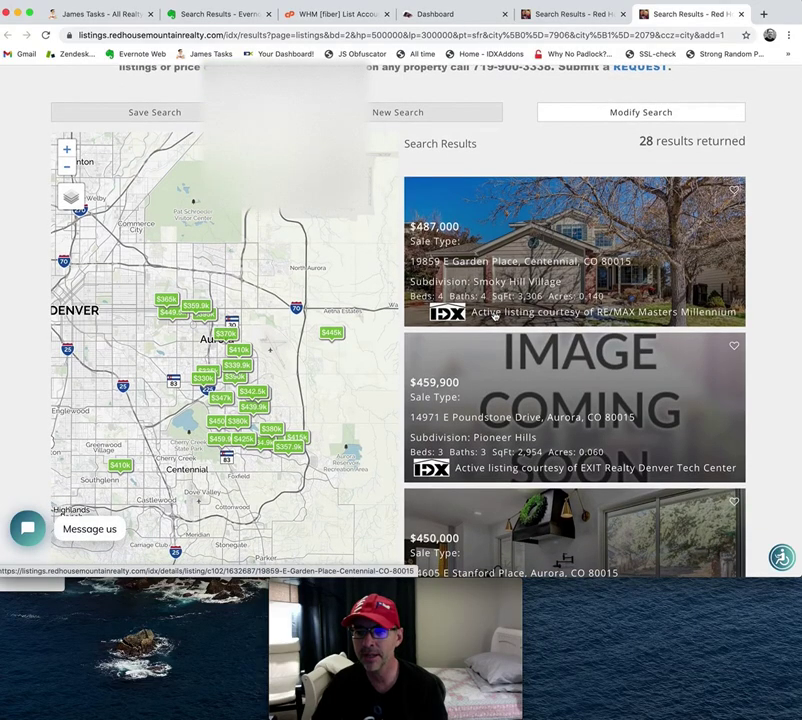
scroll(495, 316, down, 1)
scroll(495, 316, down, 2)
scroll(495, 316, down, 3)
scroll(494, 316, down, 4)
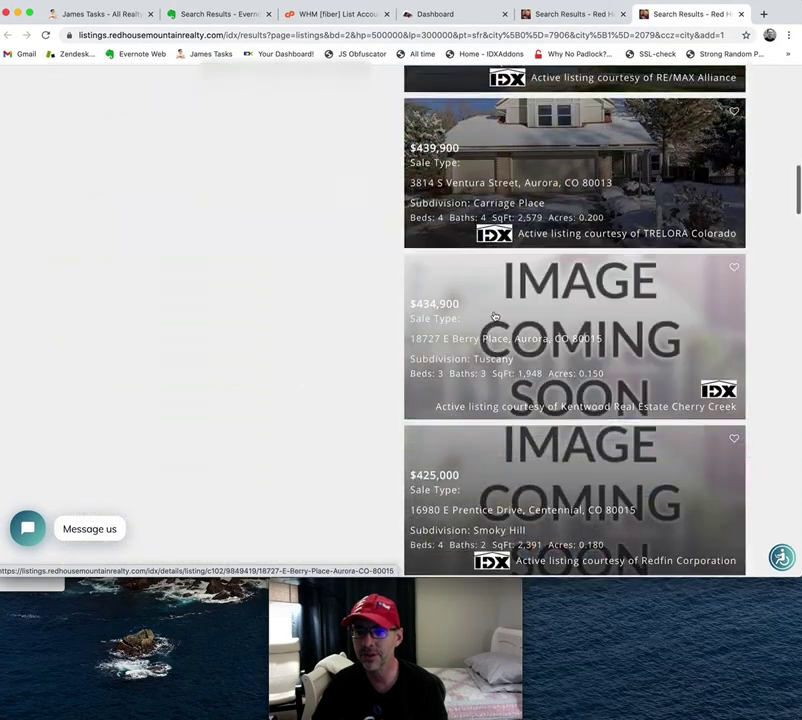
Step: Finish reviewing the results, check the Aurora results tab, and return to the saved searches page
scroll(494, 316, up, 6)
scroll(494, 316, up, 5)
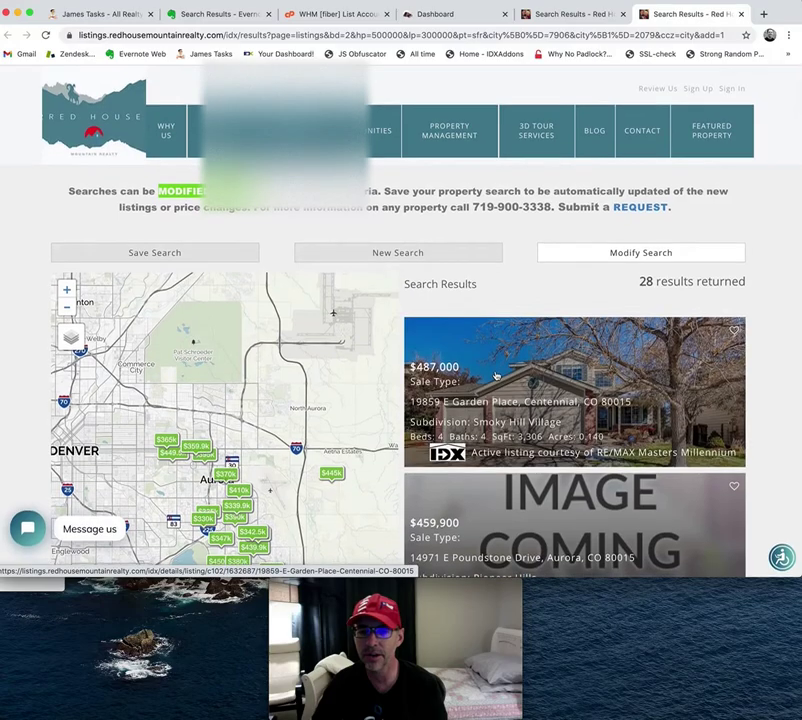
scroll(494, 316, down, 3)
scroll(495, 340, down, 1)
scroll(496, 376, down, 2)
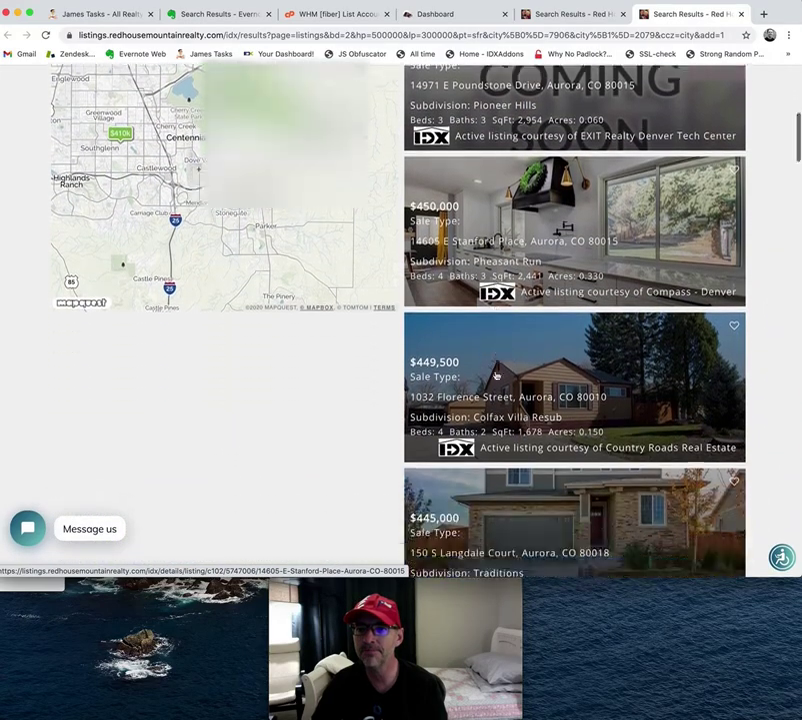
scroll(496, 376, down, 1)
scroll(496, 376, down, 1)
scroll(496, 376, down, 2)
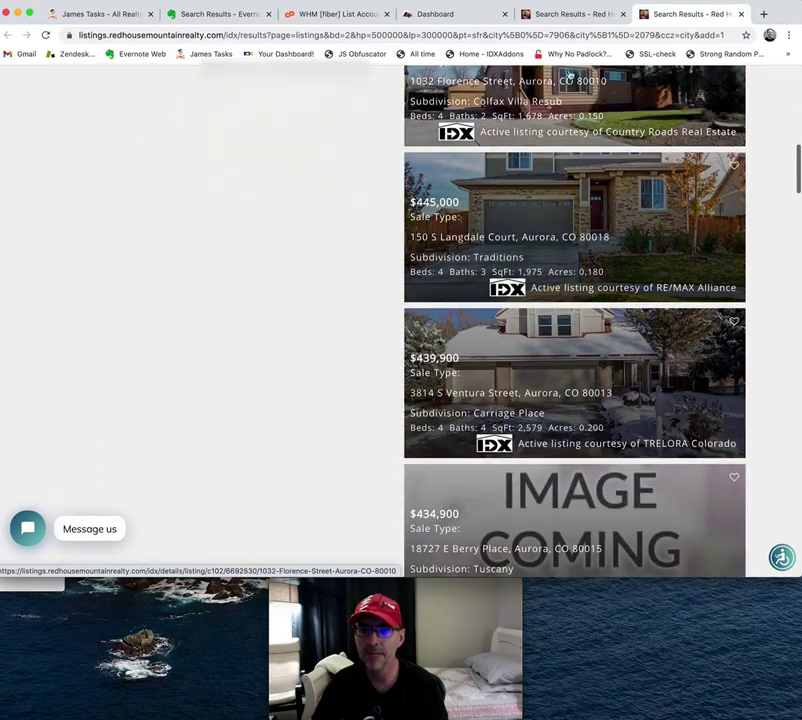
click(578, 20)
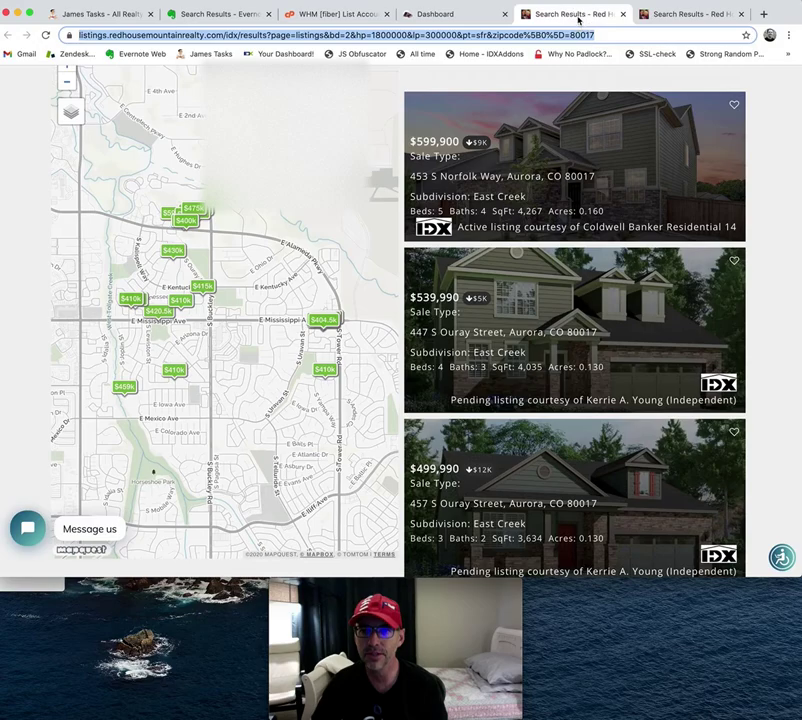
click(458, 18)
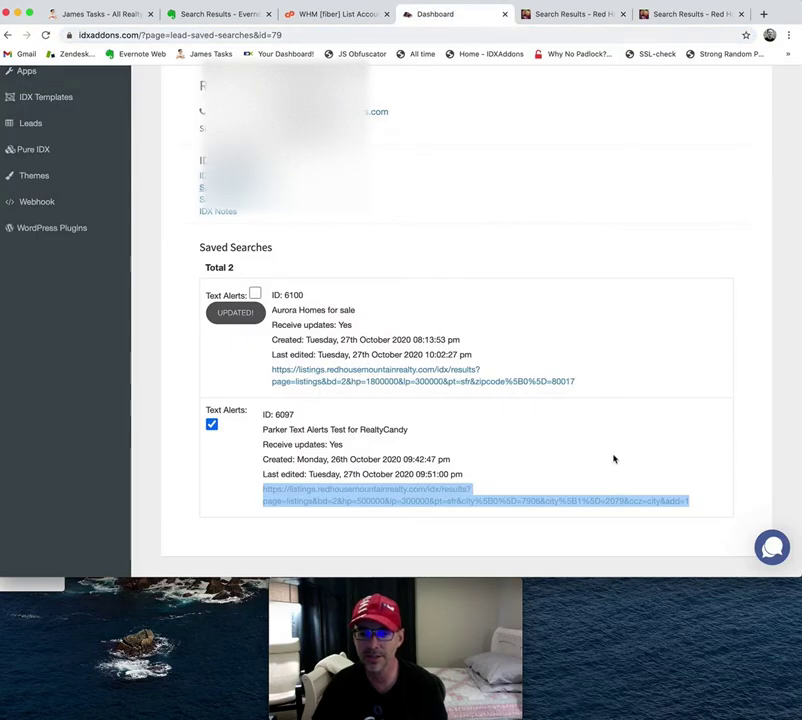